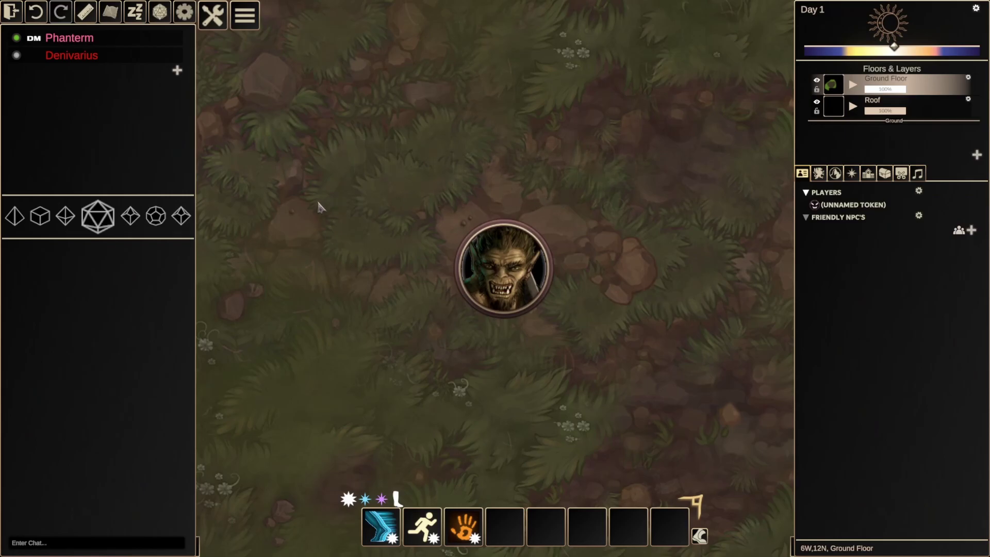
Show the Quest Tracker panel from the Windows menu
{"action": "left_click", "coordinate": [245, 16]}
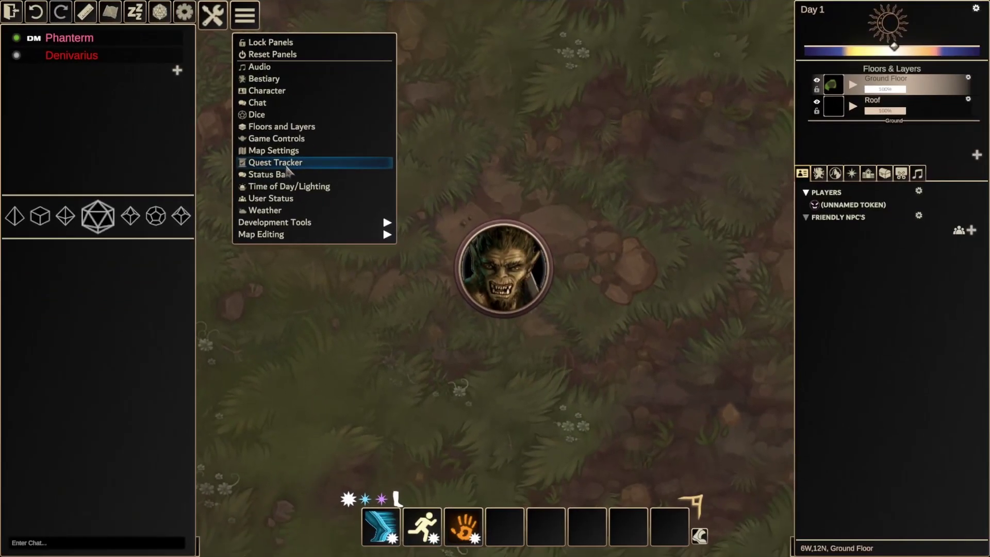
{"action": "left_click", "coordinate": [276, 163]}
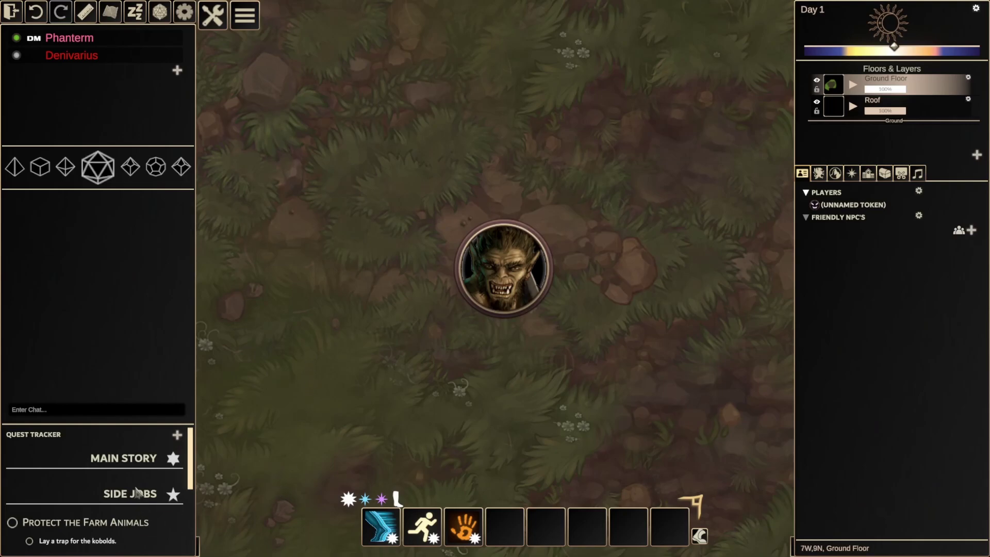
Dock the Quest Tracker as a tab in the right sidebar beside the Floors & Layers and party panels
{"action": "left_click_drag", "start_coordinate": [117, 425], "coordinate": [807, 230]}
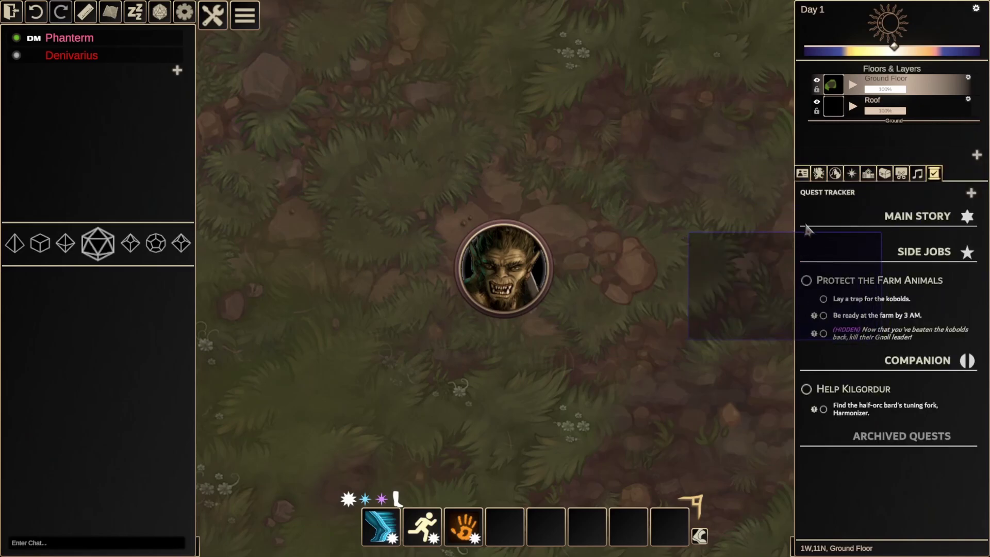
{"action": "left_click_drag", "start_coordinate": [807, 230], "coordinate": [807, 231]}
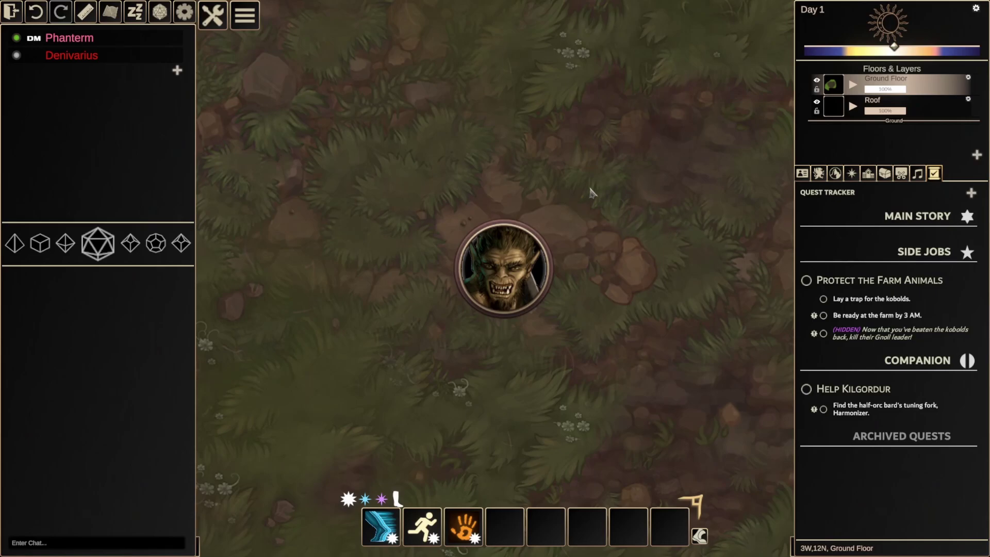
Create a new quest titled 'Frame the Mayor' under Main Story, leaving its status Incomplete
{"action": "left_click", "coordinate": [971, 195]}
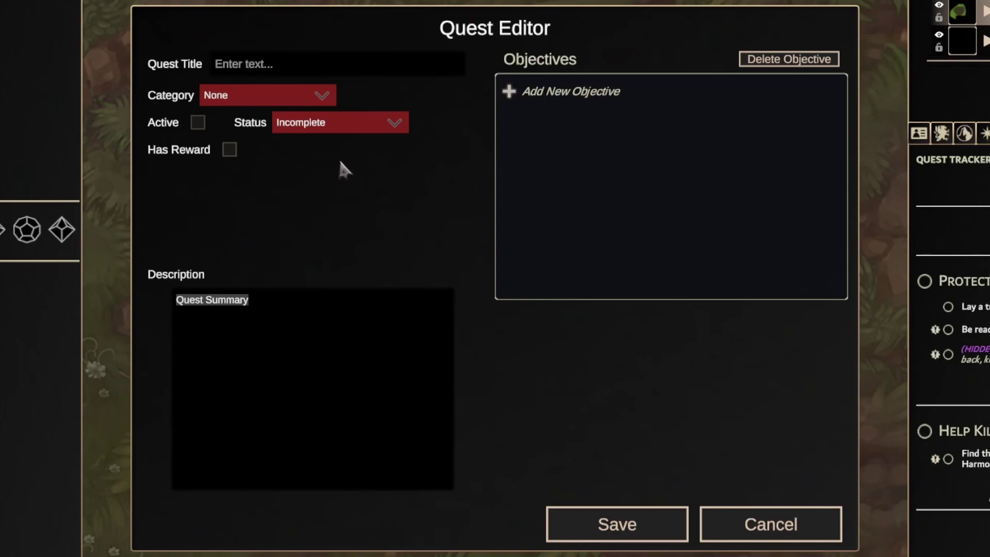
{"action": "left_click", "coordinate": [276, 63]}
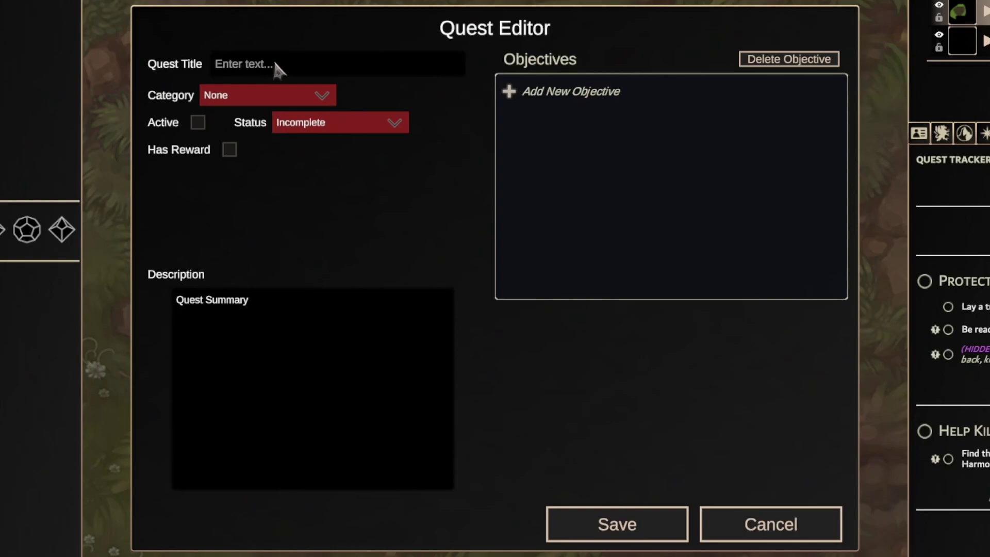
{"action": "type", "text": "Frame the Mayor!"}
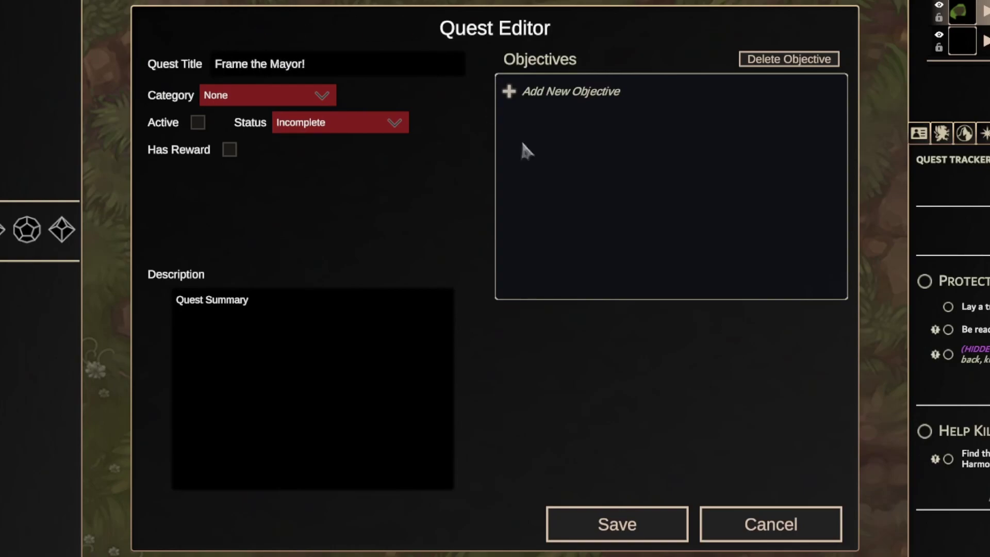
{"action": "left_click", "coordinate": [273, 105]}
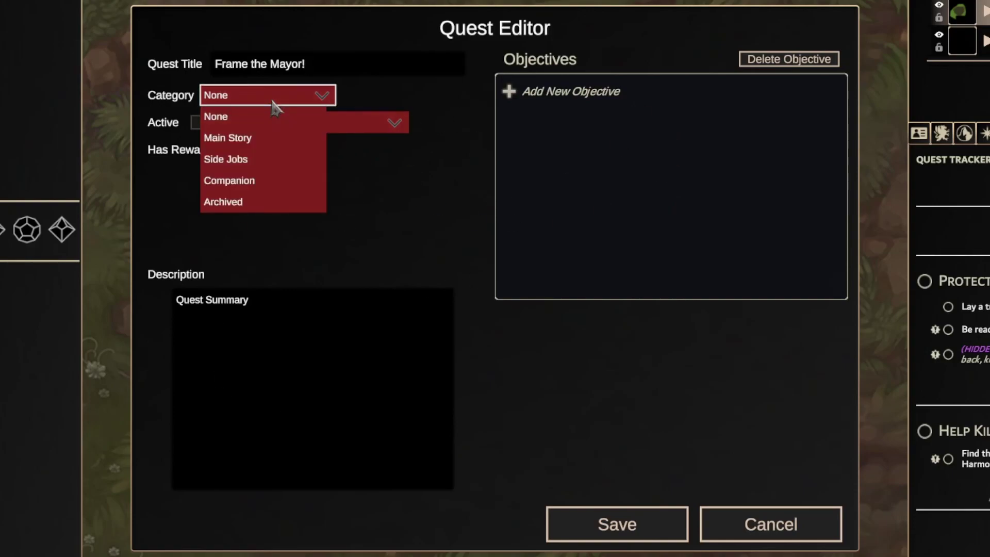
{"action": "left_click", "coordinate": [256, 142]}
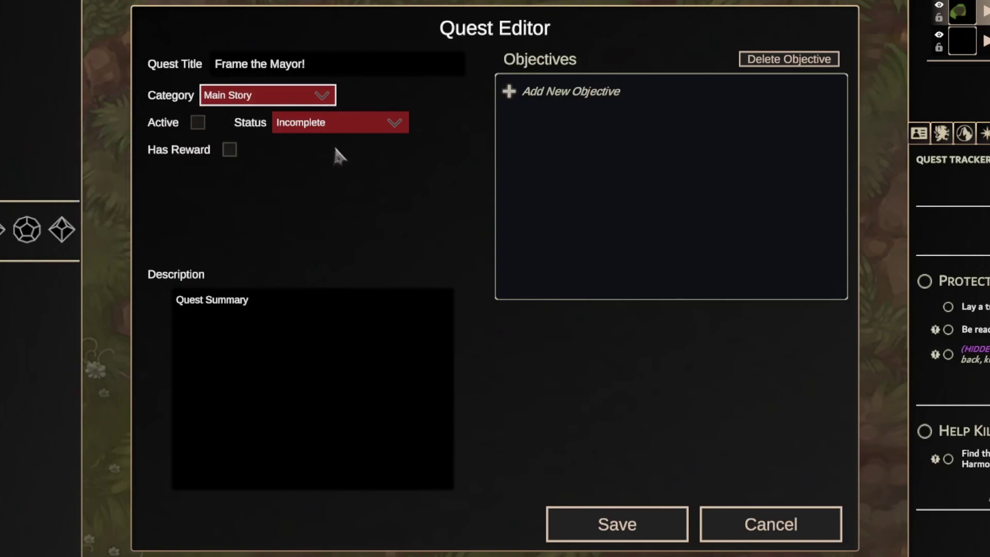
{"action": "left_click", "coordinate": [290, 127]}
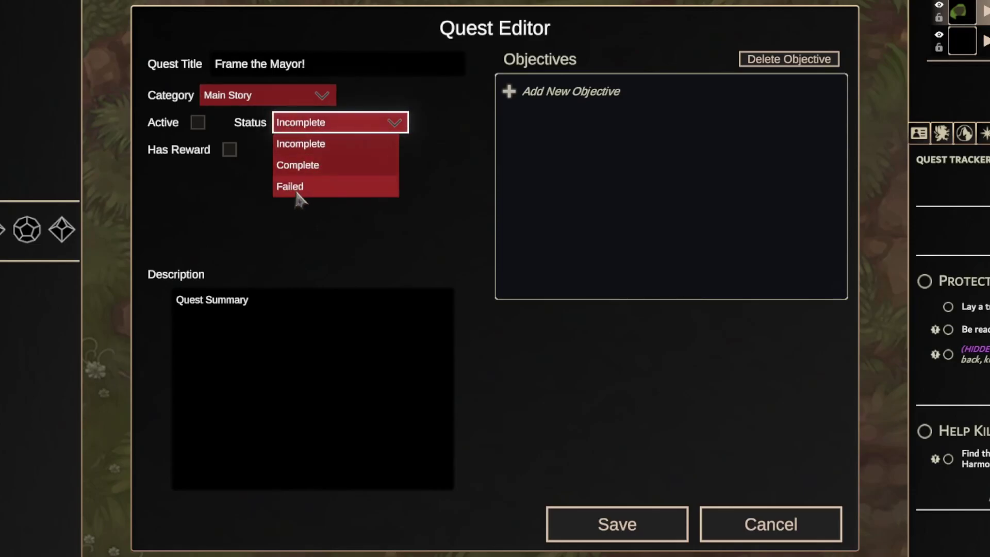
{"action": "left_click", "coordinate": [403, 76]}
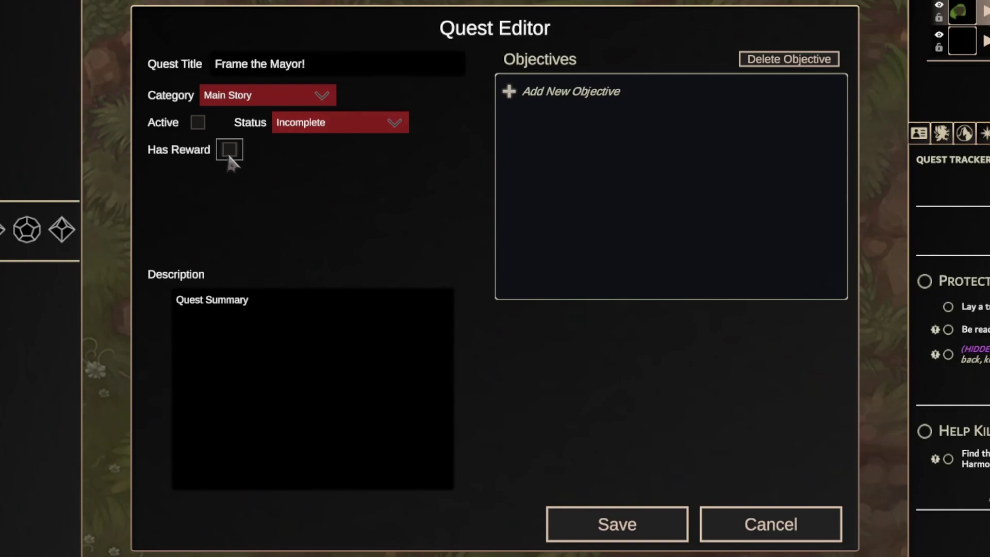
Give the quest an Item reward with amount 5000 and Gold as the item
{"action": "left_click", "coordinate": [228, 150]}
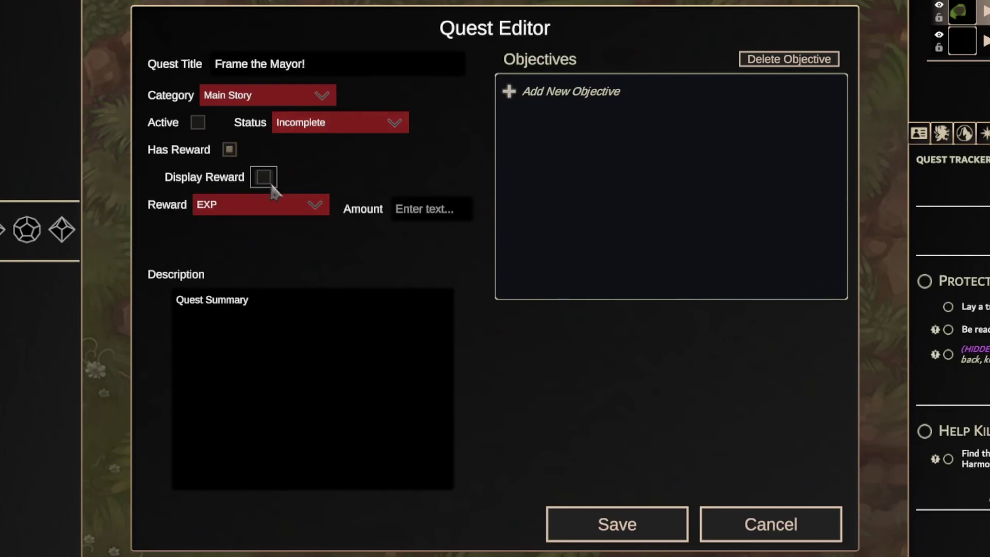
{"action": "left_click", "coordinate": [288, 205]}
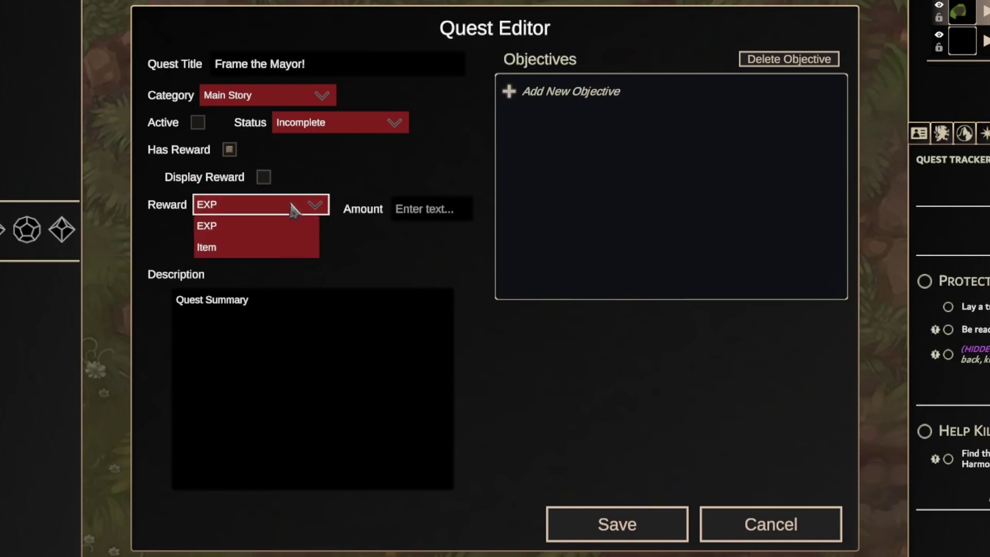
{"action": "left_click", "coordinate": [251, 247]}
{"action": "left_click", "coordinate": [398, 217]}
{"action": "type", "text": "5000"}
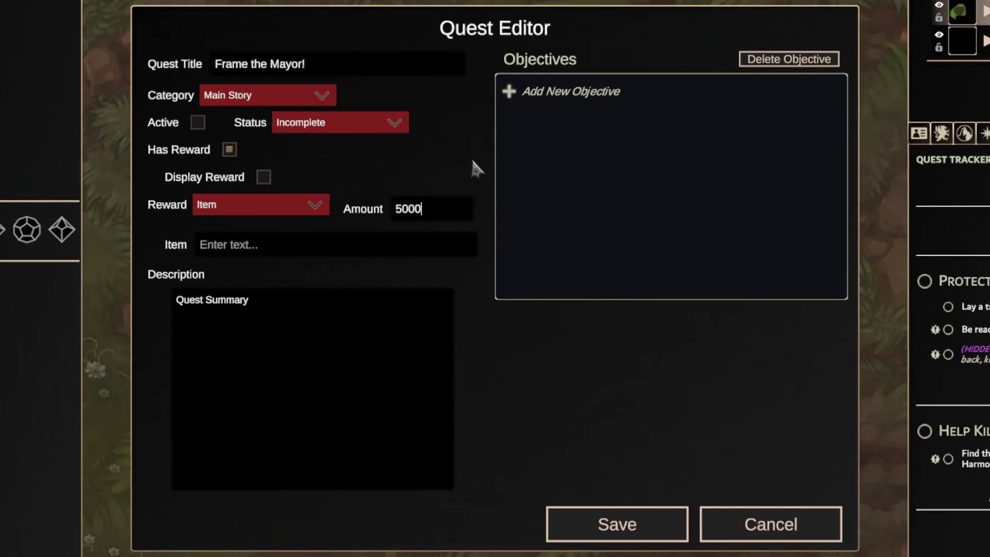
{"action": "type", "text": "Gold"}
Replace the Quest Summary placeholder with the pasted tavern-scroll mission description
{"action": "left_click", "coordinate": [325, 325]}
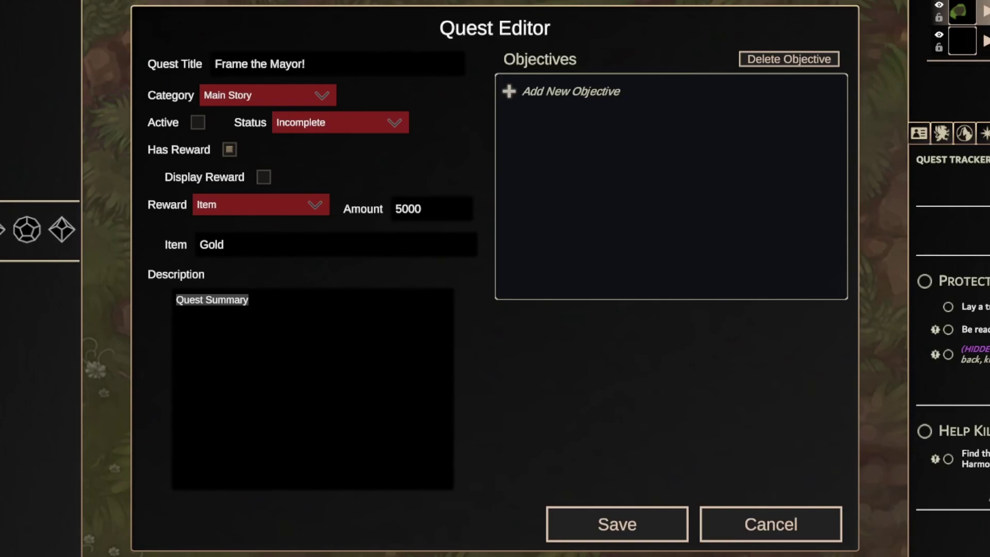
{"action": "type", "text": "As you gather in the dimly lit tavern, a hooded figure approaches your group. They slide a scroll towards you, beckoning you to read its contents. The letter, sealed with wax and stamped with a sigil you don't recognize, details a clandestine assignment that requires your unique set of skills.  The quest is simple, yet immoral. You must plant incriminating evidence on the town mayor, framing them for a crime they did not commit. Once the mayor is apprehended, chaos will ensue, providing a perfect opportunity for you to sneak into their office and retrieve important documents that hold the key to thwarting a greater evil.  This task is not for the faint of heart, and requires a certain level of discretion. Your client demands absolute secrecy and warns of dire consequences should you fail or betray their trust. The reward, however, is great - a sum of gold that could set you up for life.  Will you accept this mission, knowing the repercussions of your actions? Or will you decline, knowing that by doing so, you may be leaving the fate of the entire town in the hands of an unknown and possibly malevolent force? The choice is yours."}
{"action": "scroll", "coordinate": [289, 387], "scroll_direction": "up", "scroll_amount": 5}
{"action": "scroll", "coordinate": [291, 423], "scroll_direction": "down", "scroll_amount": 4}
{"action": "scroll", "coordinate": [292, 423], "scroll_direction": "down", "scroll_amount": 2}
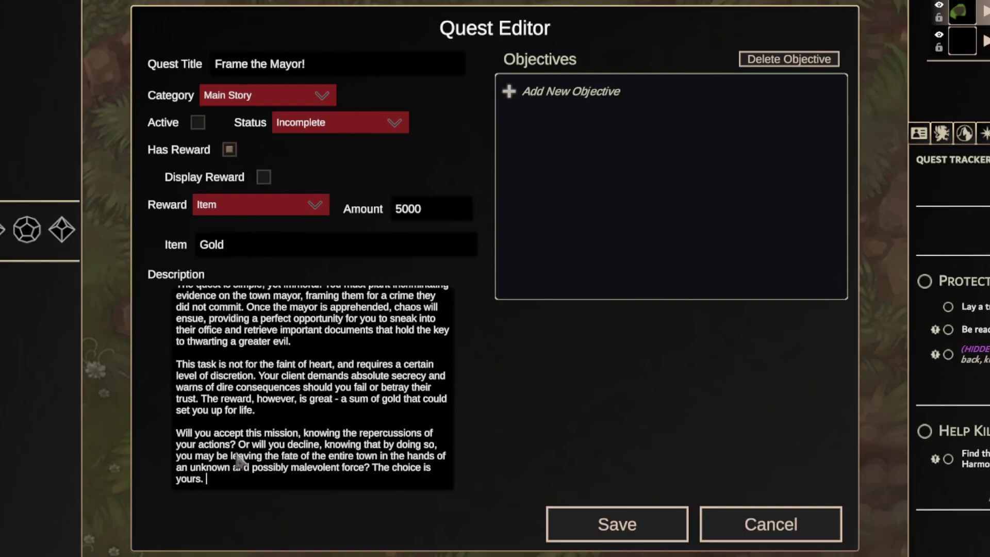
{"action": "scroll", "coordinate": [289, 446], "scroll_direction": "up", "scroll_amount": 5}
{"action": "scroll", "coordinate": [287, 451], "scroll_direction": "down", "scroll_amount": 5}
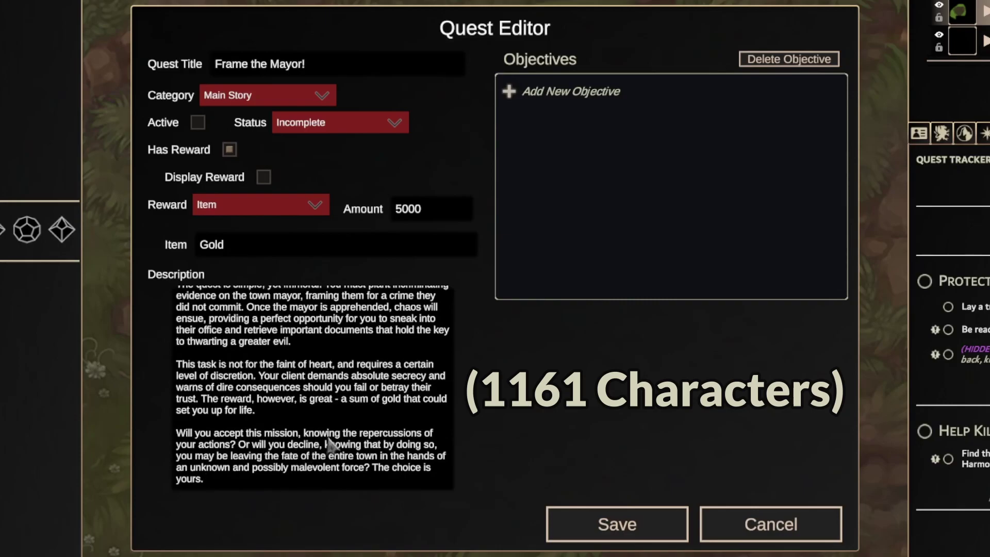
{"action": "scroll", "coordinate": [325, 449], "scroll_direction": "up", "scroll_amount": 5}
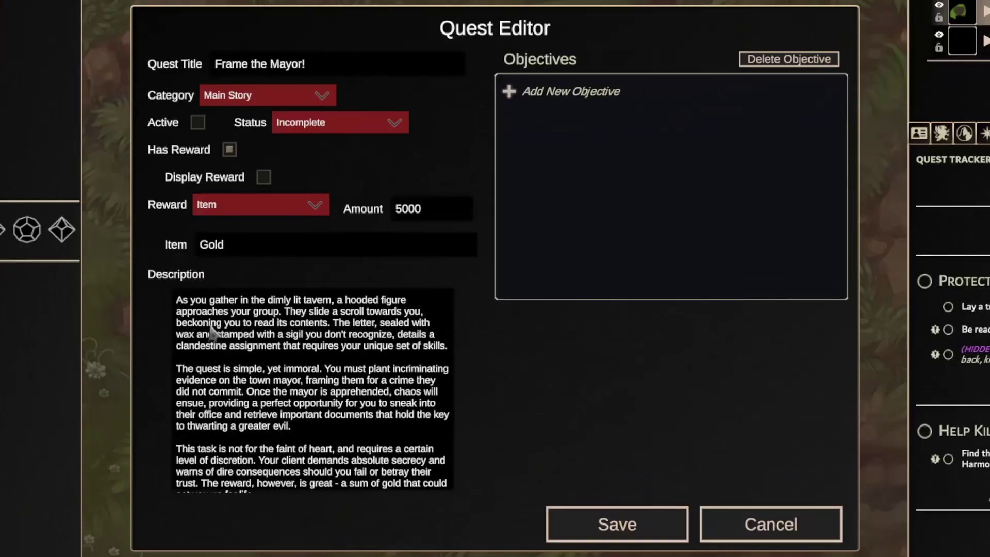
{"action": "scroll", "coordinate": [304, 369], "scroll_direction": "down", "scroll_amount": 4}
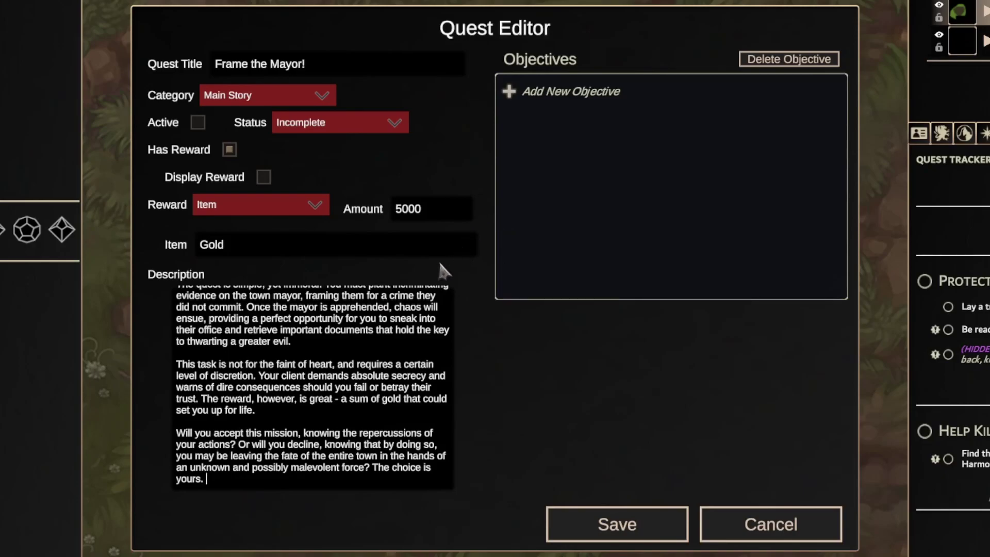
Add the objective 'Find some incriminating evidence.' and begin a 'Plant' objective
{"action": "left_click", "coordinate": [580, 94]}
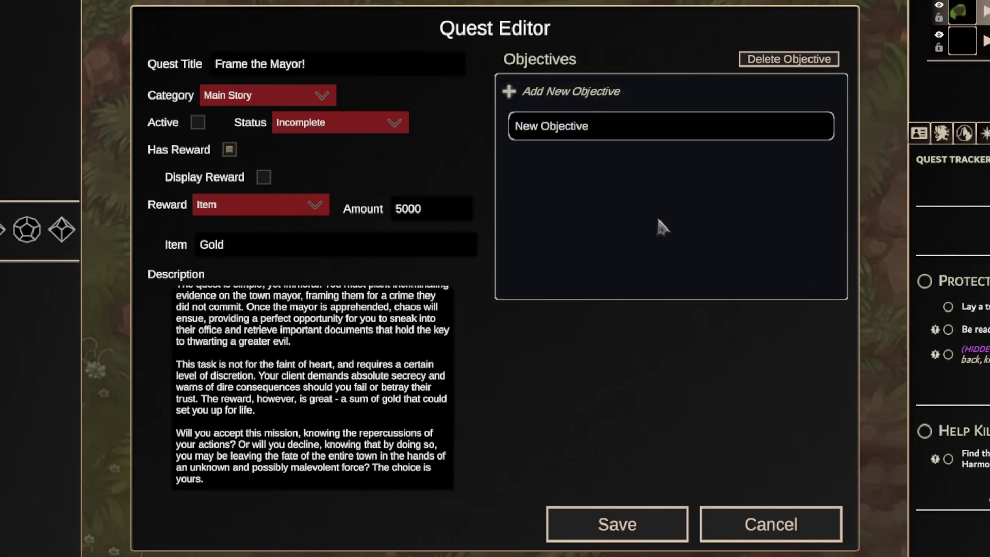
{"action": "left_click", "coordinate": [577, 135]}
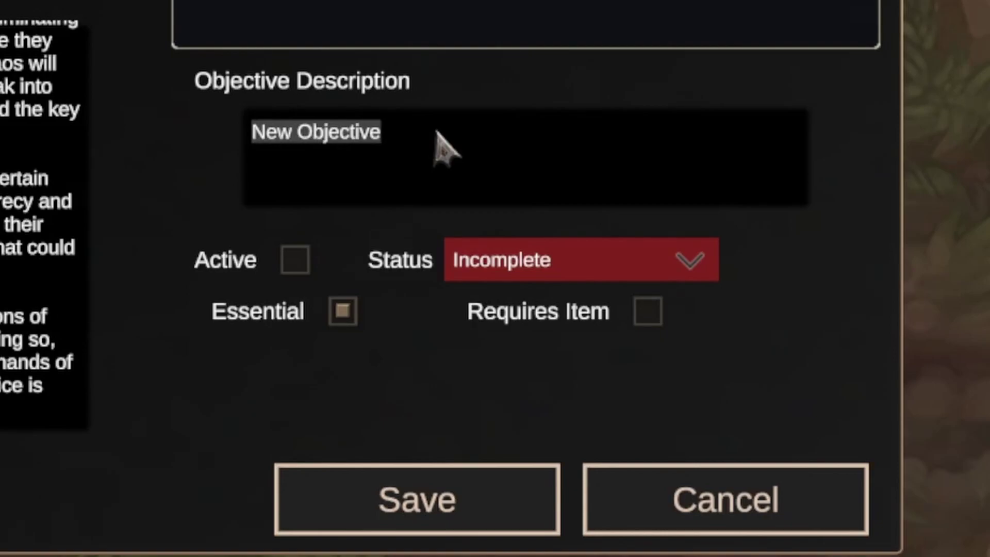
{"action": "type", "text": "F"}
{"action": "key", "text": "BackSpace"}
{"action": "type", "text": "Find some incriminating"}
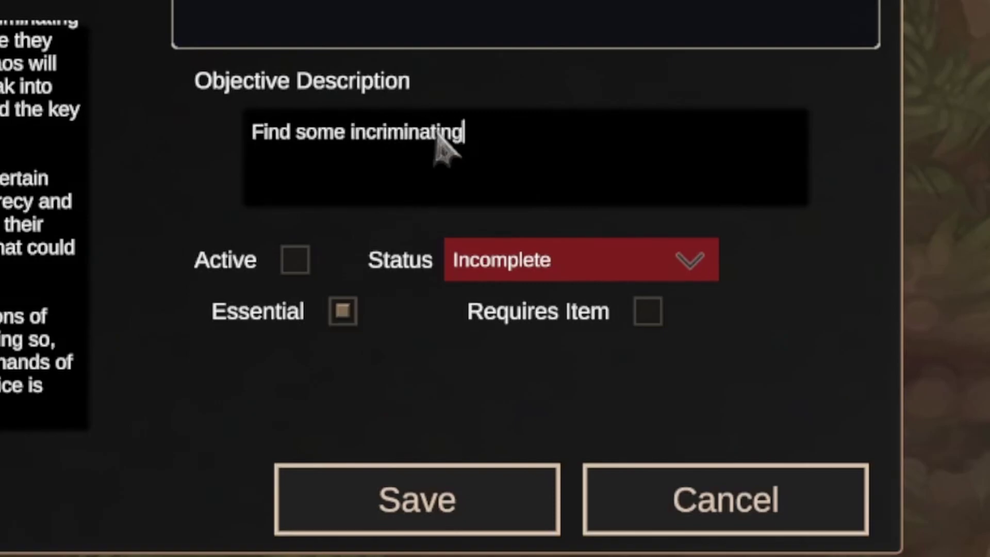
{"action": "type", "text": " evidence."}
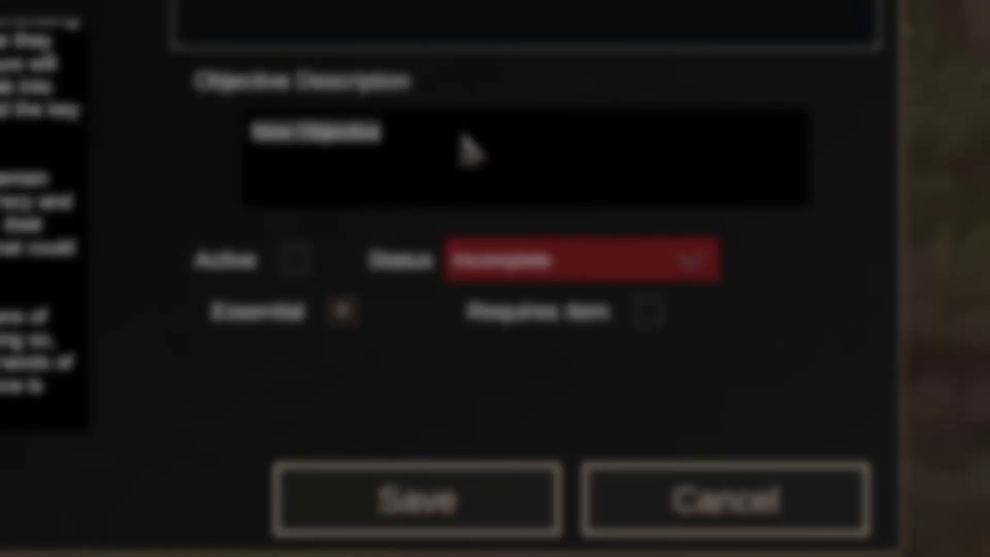
{"action": "type", "text": "Plant"}
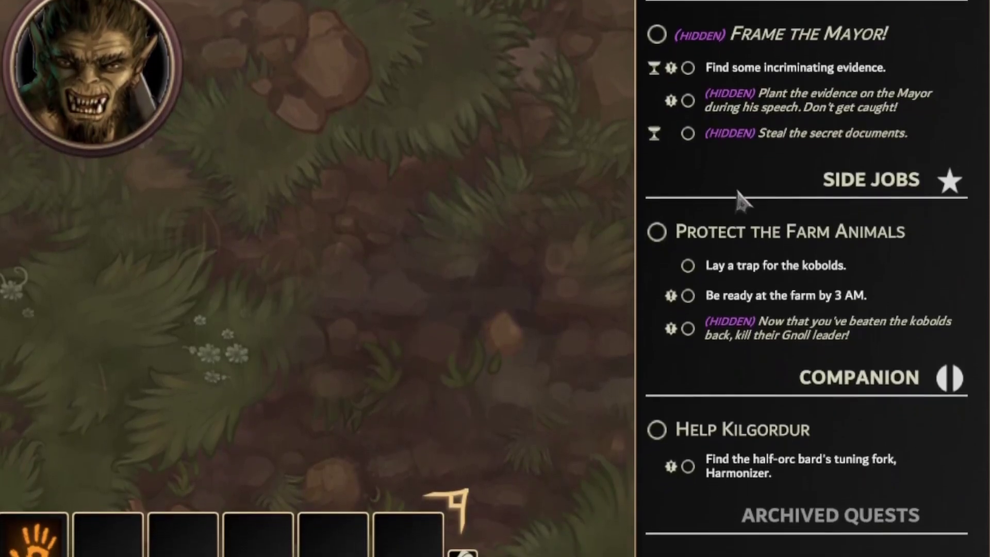
{"action": "mouse_move", "coordinate": [900, 343]}
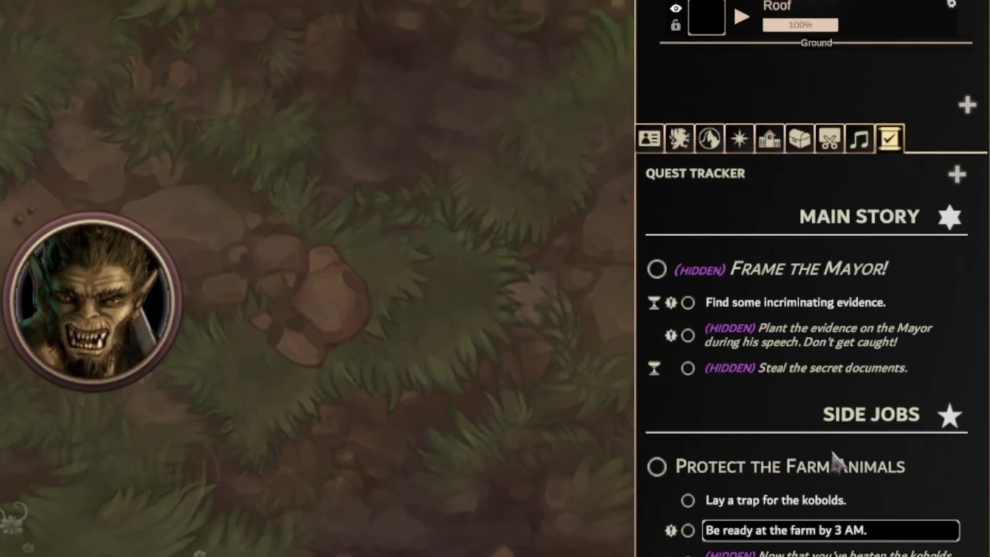
{"action": "mouse_move", "coordinate": [780, 278]}
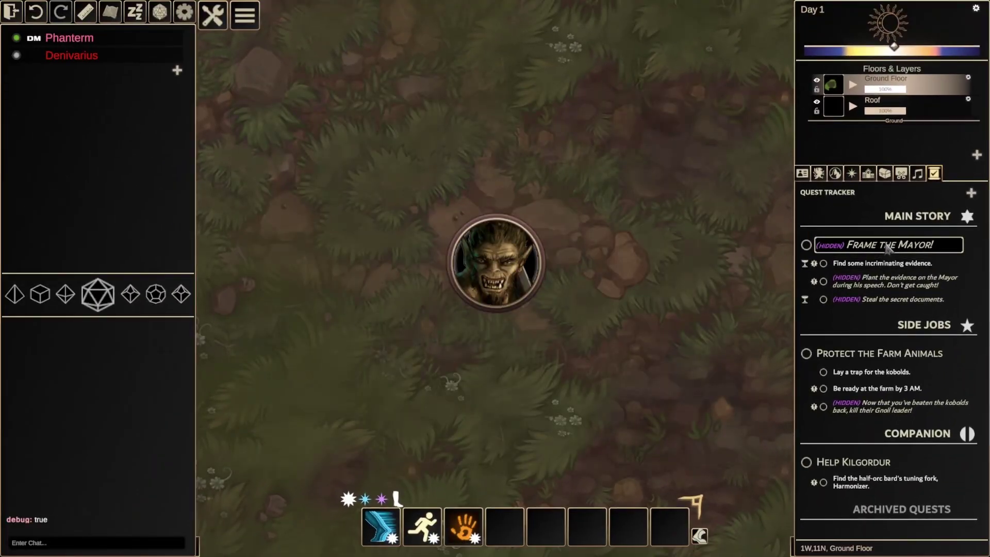
Reopen Frame the Mayor! in the Quest Editor through its Edit Quest... option
{"action": "right_click", "coordinate": [888, 248]}
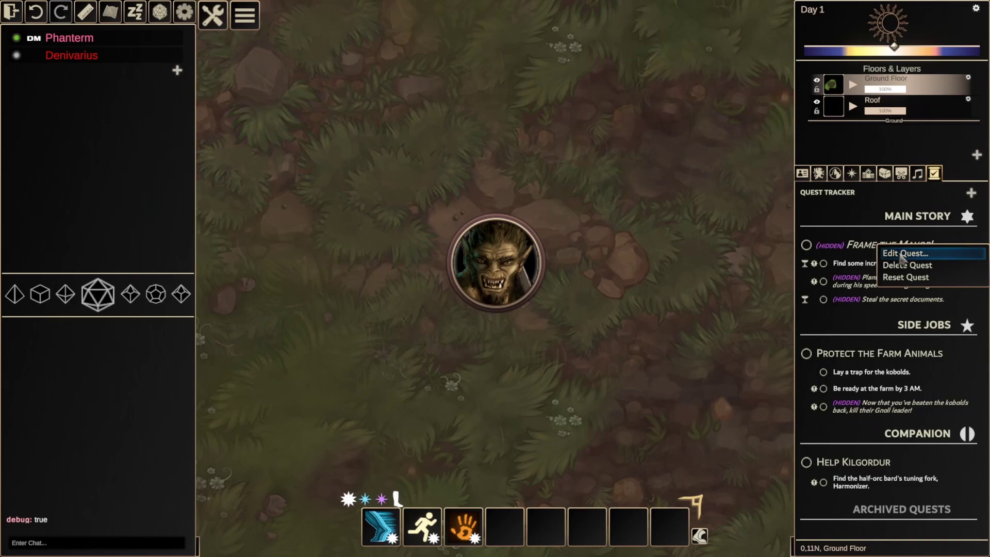
{"action": "left_click", "coordinate": [902, 257]}
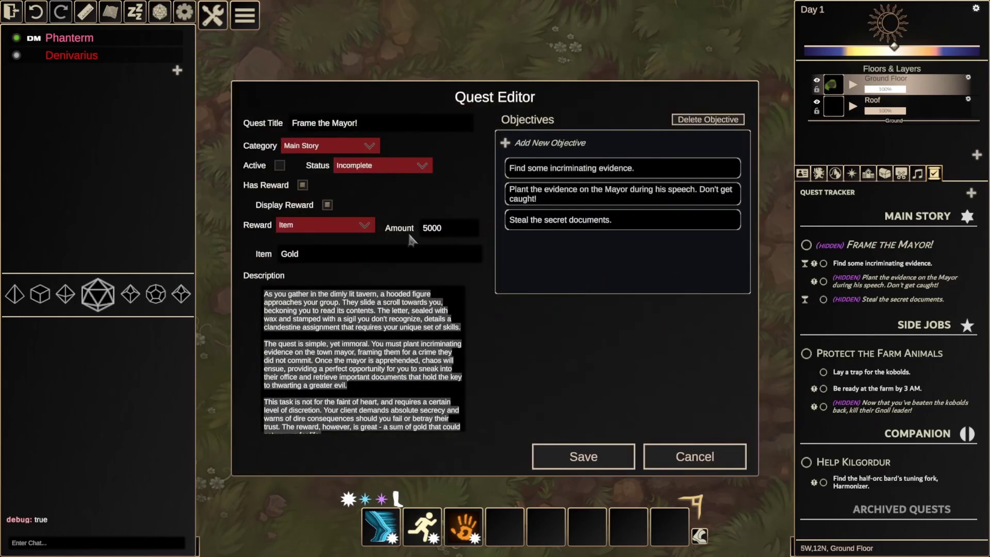
Cancel the Quest Editor, then reveal Frame the Mayor! to players and hide it again
{"action": "left_click", "coordinate": [695, 464]}
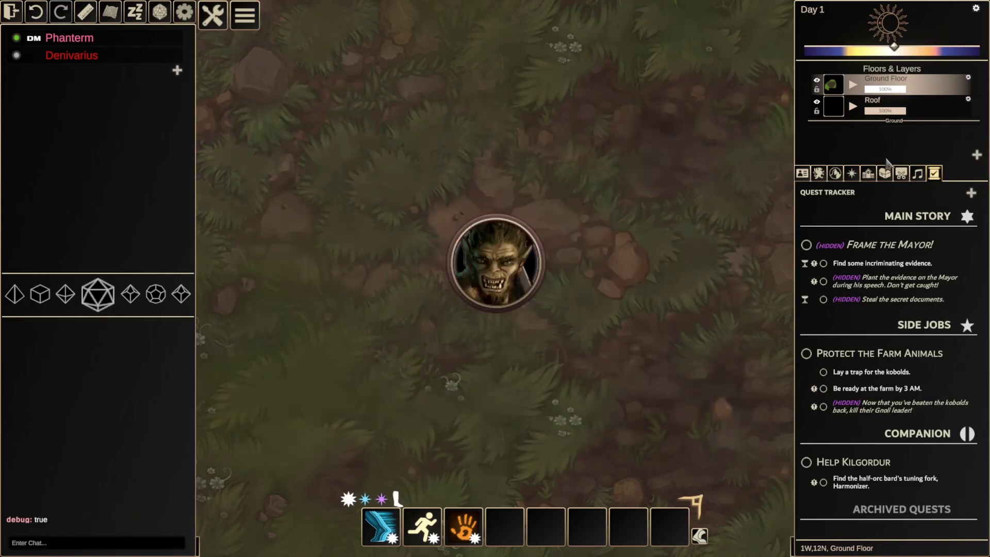
{"action": "left_click", "coordinate": [917, 265]}
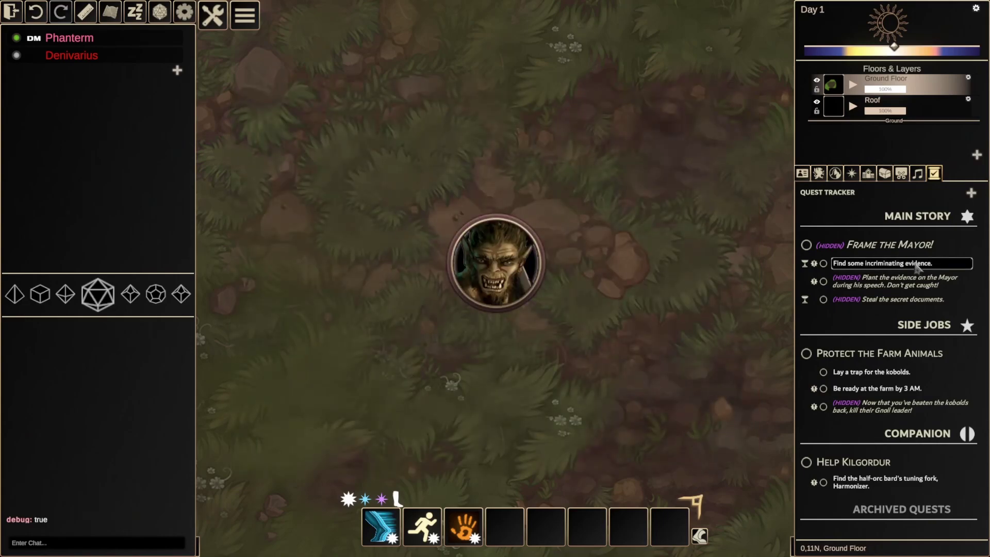
{"action": "mouse_move", "coordinate": [939, 266]}
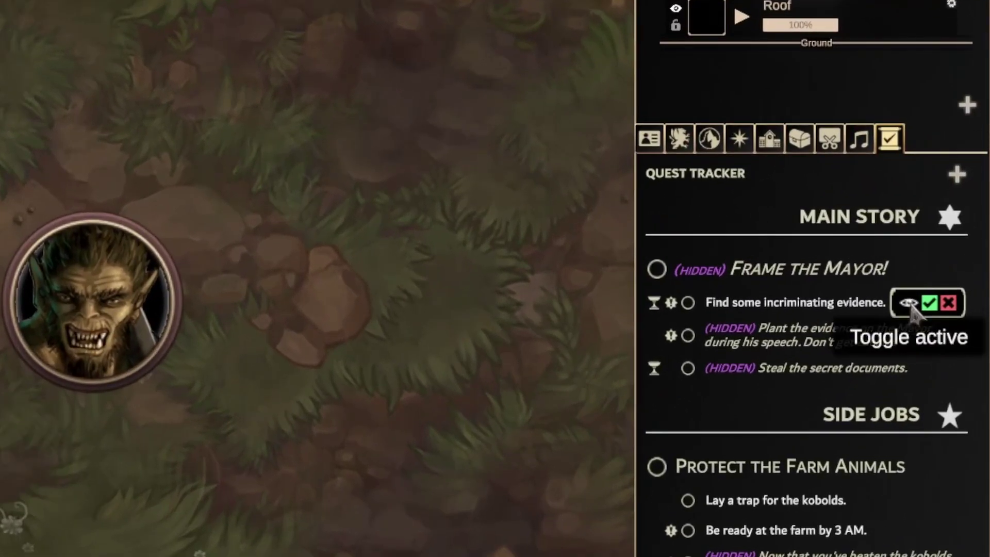
{"action": "mouse_move", "coordinate": [878, 277]}
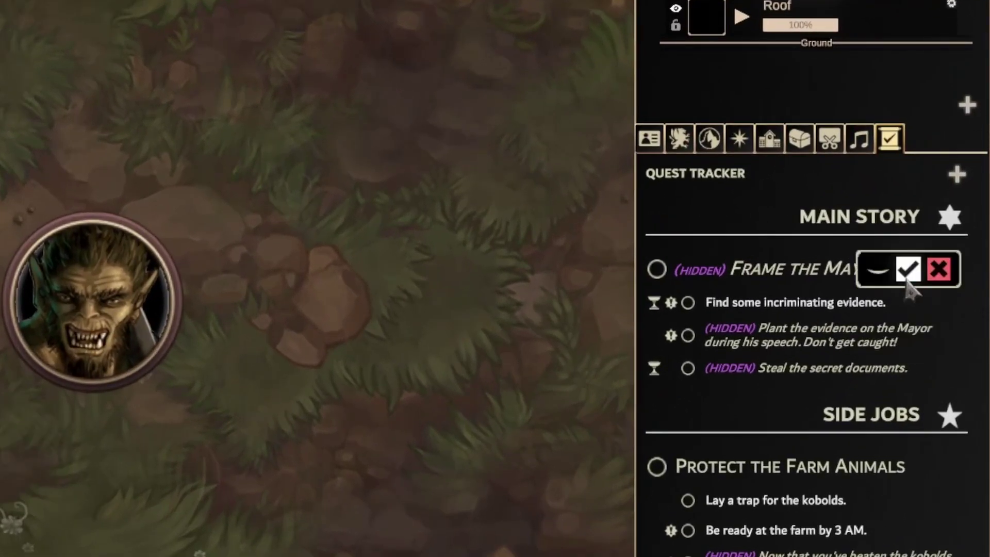
{"action": "left_click", "coordinate": [878, 269]}
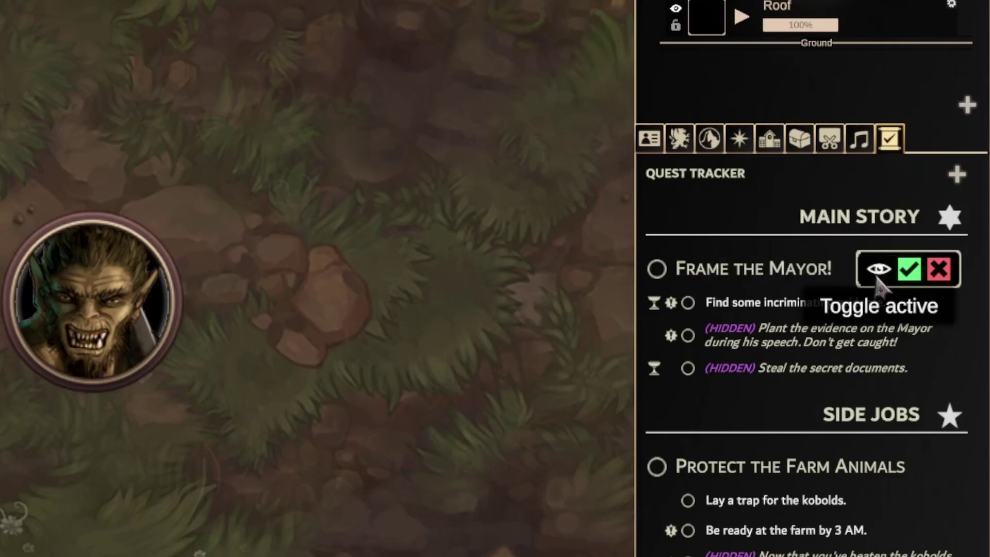
{"action": "left_click", "coordinate": [877, 277]}
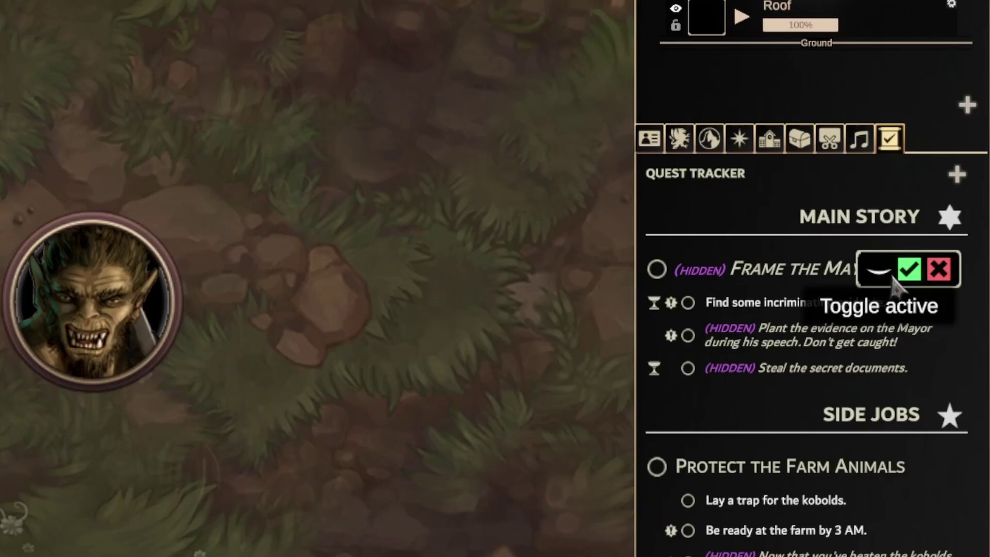
Toggle the quest's completed and failed statuses back off, then fail the Plant objective
{"action": "left_click", "coordinate": [907, 276]}
{"action": "left_click", "coordinate": [907, 277]}
{"action": "left_click", "coordinate": [908, 277]}
{"action": "left_click", "coordinate": [907, 277]}
{"action": "left_click", "coordinate": [941, 273]}
{"action": "left_click", "coordinate": [941, 273]}
{"action": "mouse_move", "coordinate": [943, 317]}
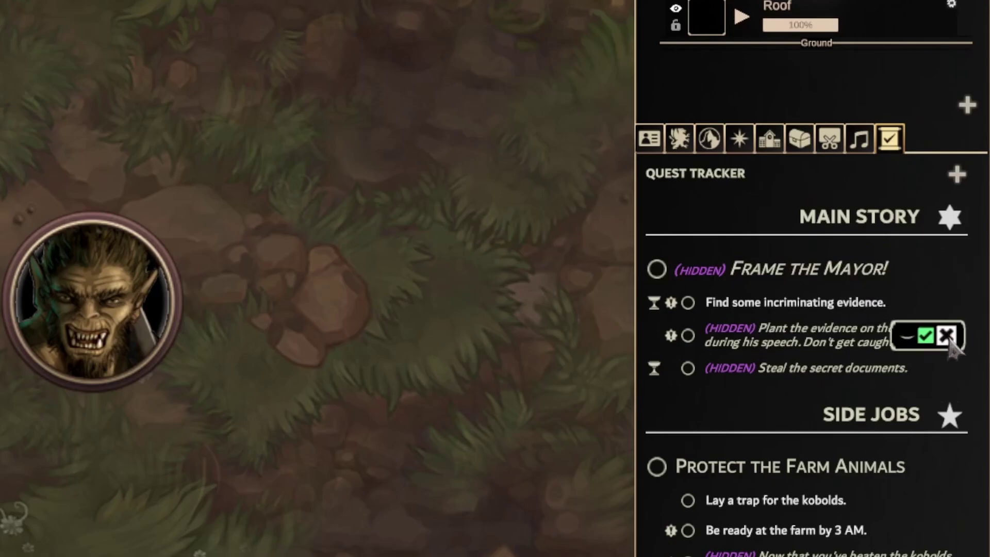
{"action": "left_click", "coordinate": [947, 335]}
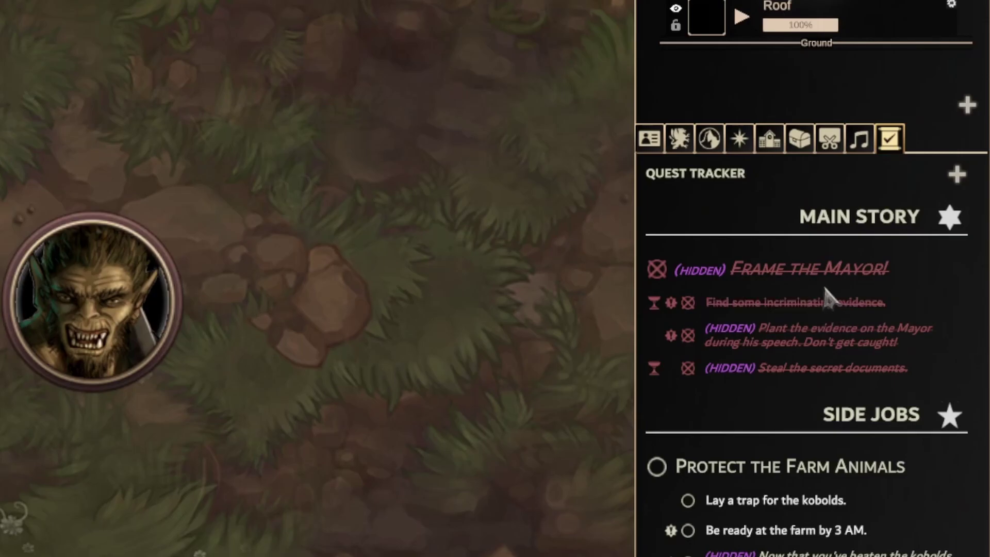
{"action": "right_click", "coordinate": [761, 274]}
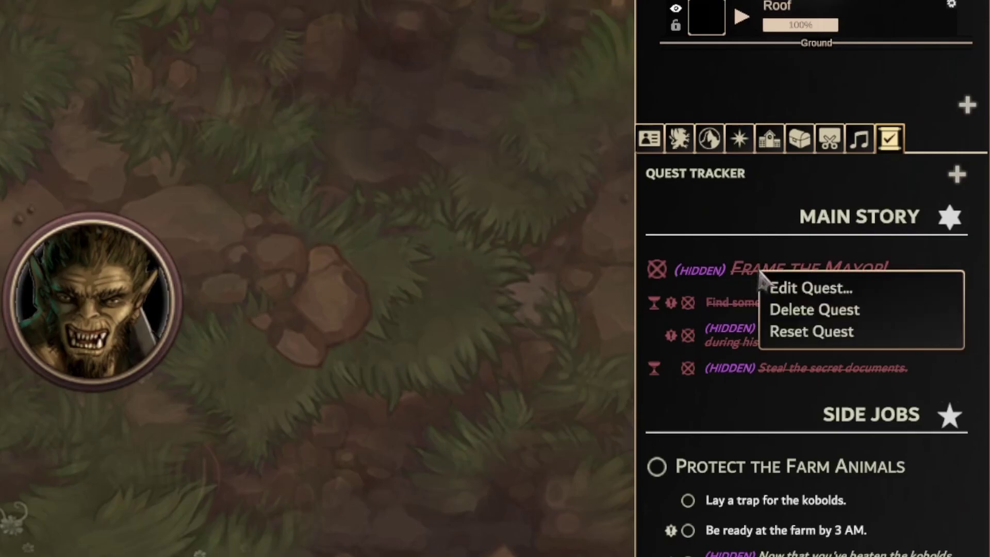
{"action": "left_click", "coordinate": [818, 332]}
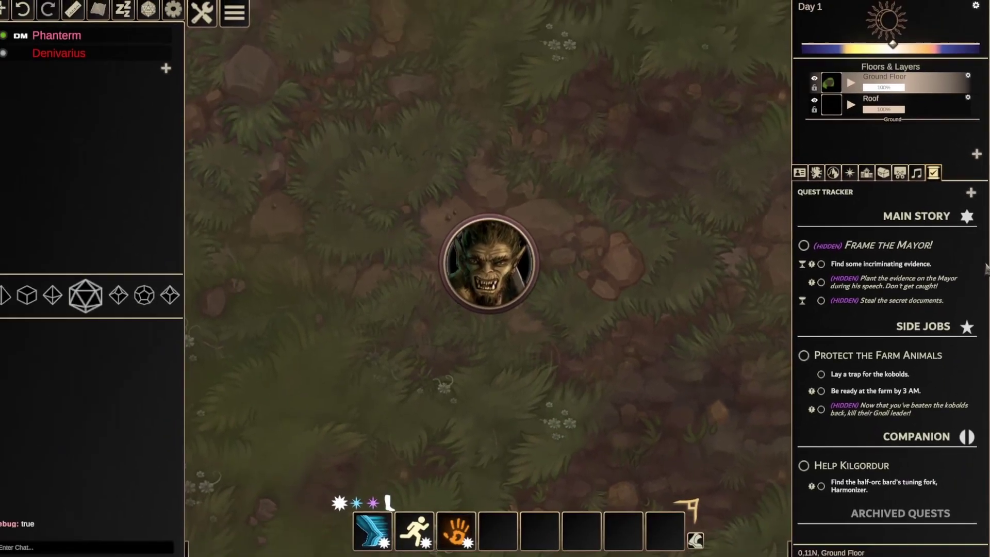
{"action": "mouse_move", "coordinate": [965, 334]}
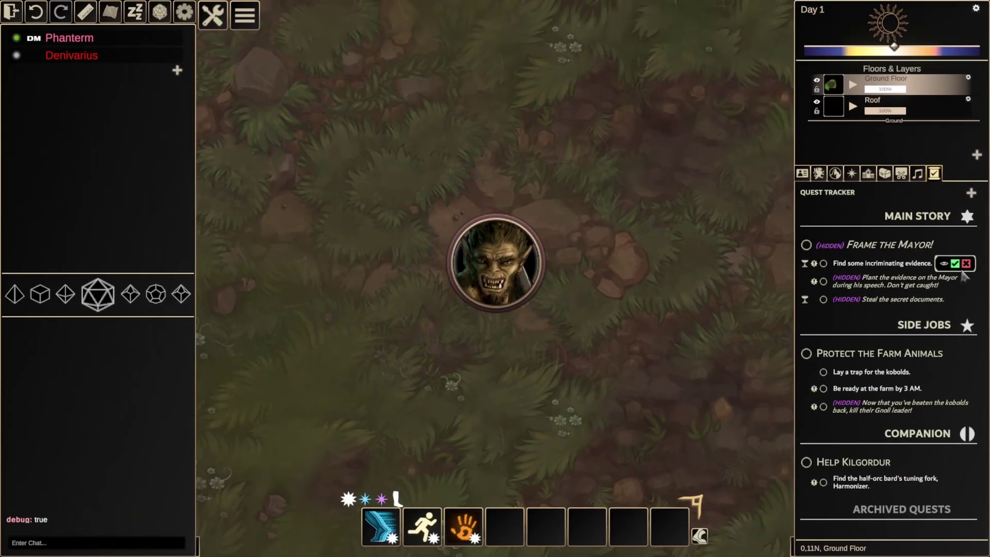
{"action": "left_click", "coordinate": [966, 244]}
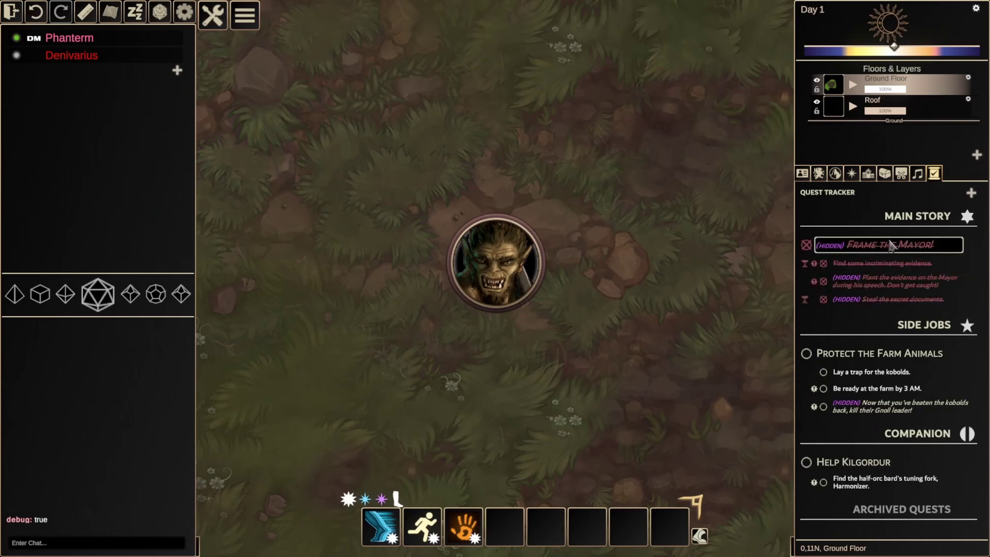
{"action": "left_click", "coordinate": [887, 246]}
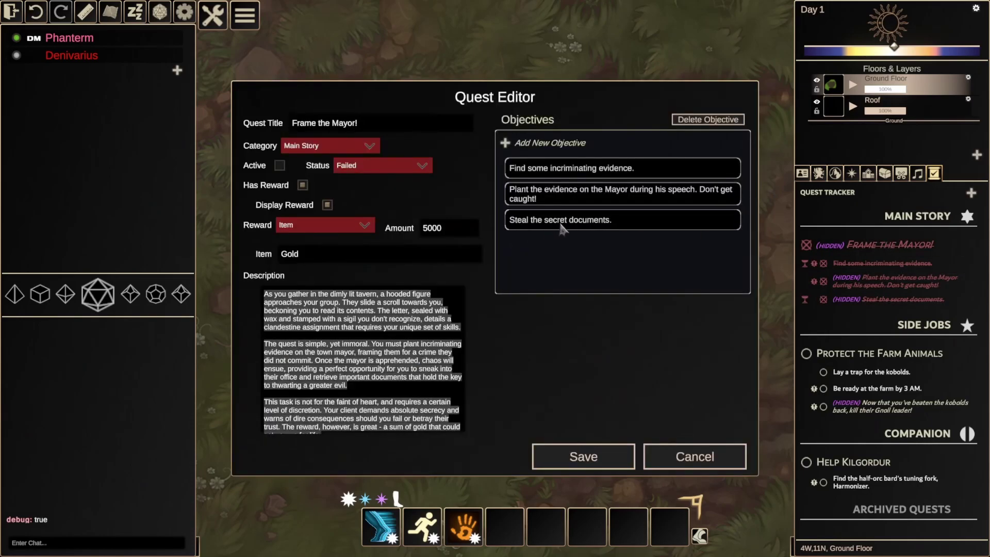
{"action": "left_click", "coordinate": [614, 168]}
{"action": "left_click", "coordinate": [619, 369]}
{"action": "left_click", "coordinate": [613, 386]}
{"action": "left_click", "coordinate": [583, 456]}
{"action": "right_click", "coordinate": [883, 246]}
{"action": "left_click", "coordinate": [916, 276]}
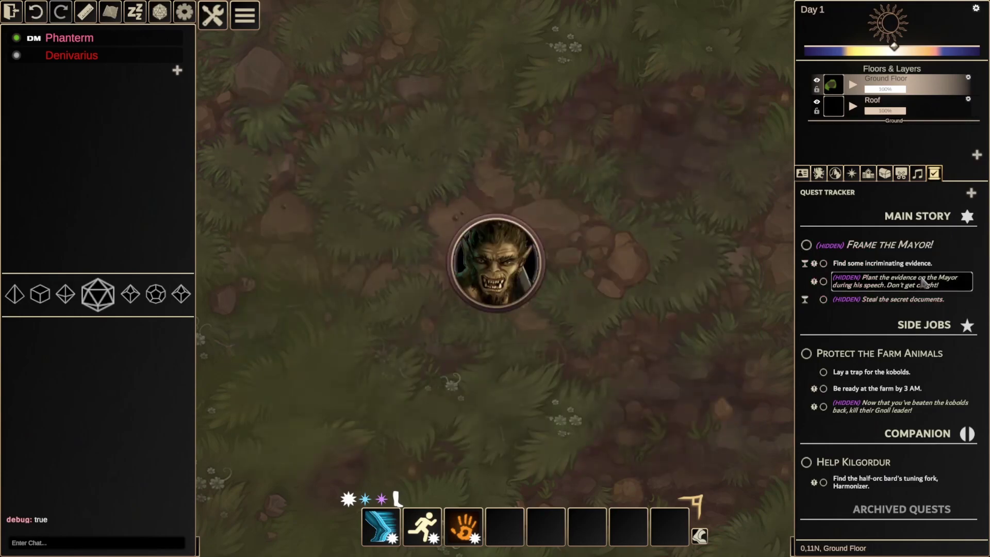
{"action": "left_click", "coordinate": [823, 282]}
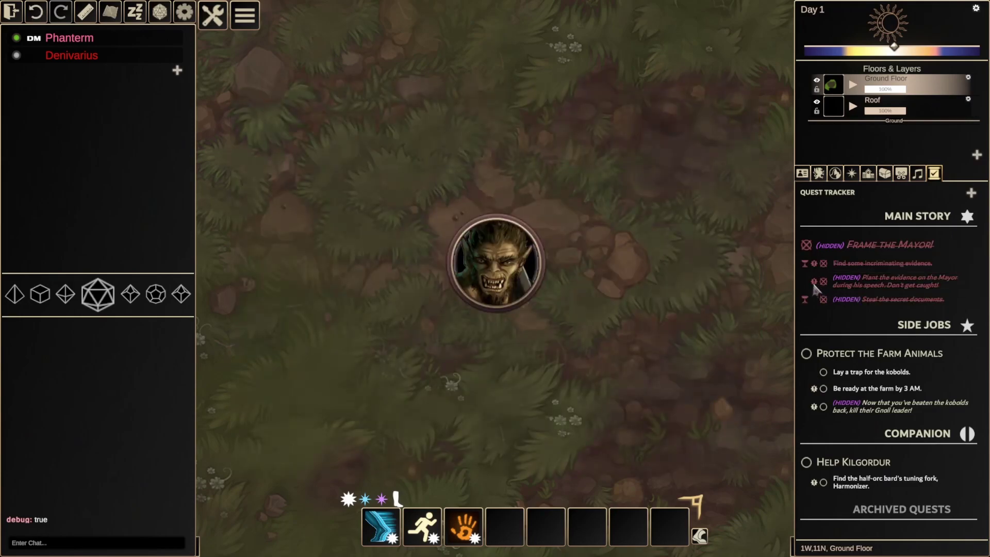
{"action": "mouse_move", "coordinate": [967, 287]}
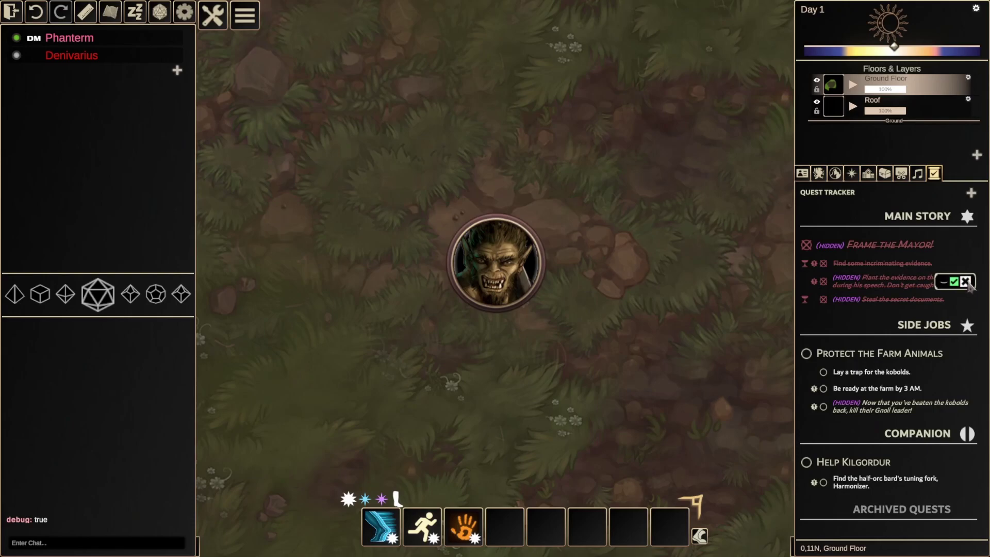
Delete the Frame the Mayor! quest and its objectives
{"action": "mouse_move", "coordinate": [959, 305]}
{"action": "right_click", "coordinate": [898, 246]}
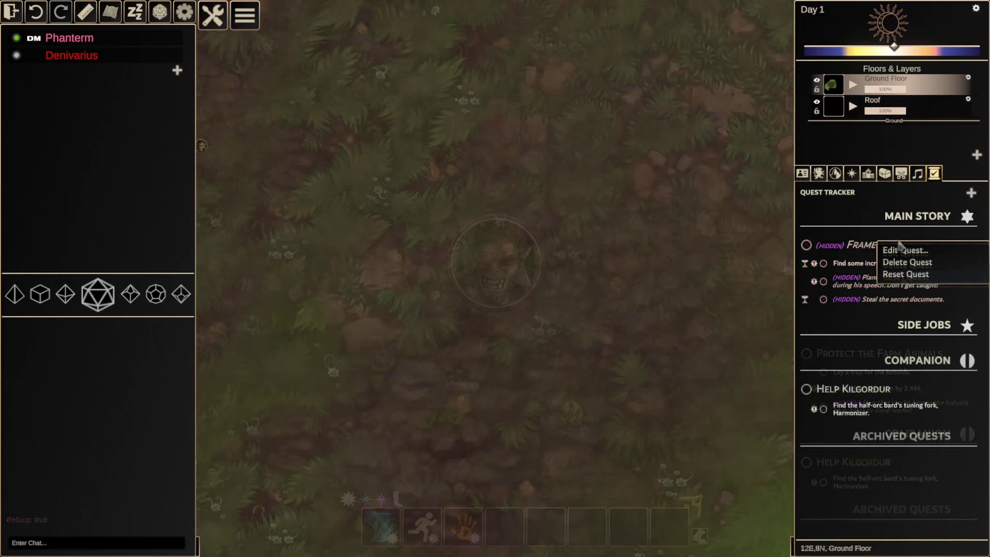
{"action": "left_click", "coordinate": [902, 263]}
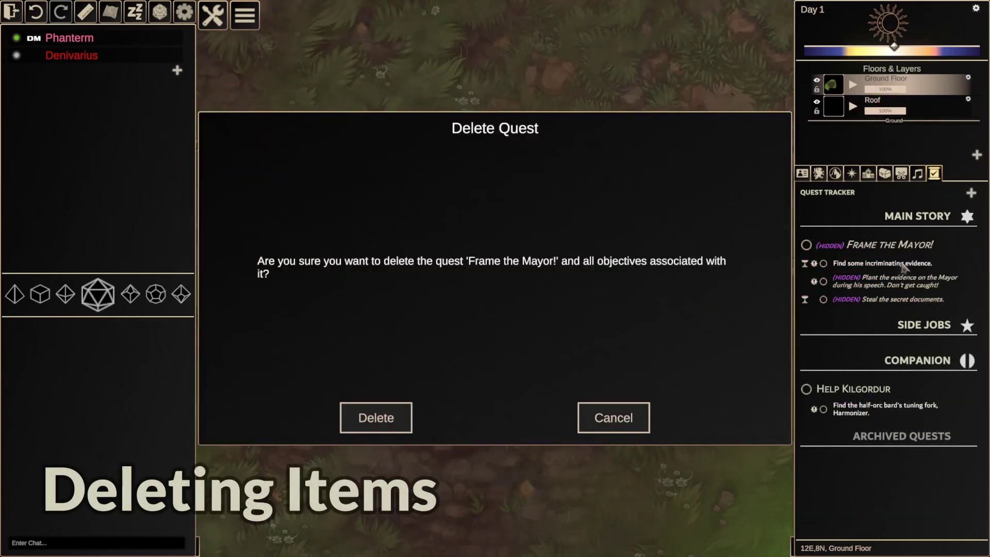
{"action": "left_click", "coordinate": [384, 417]}
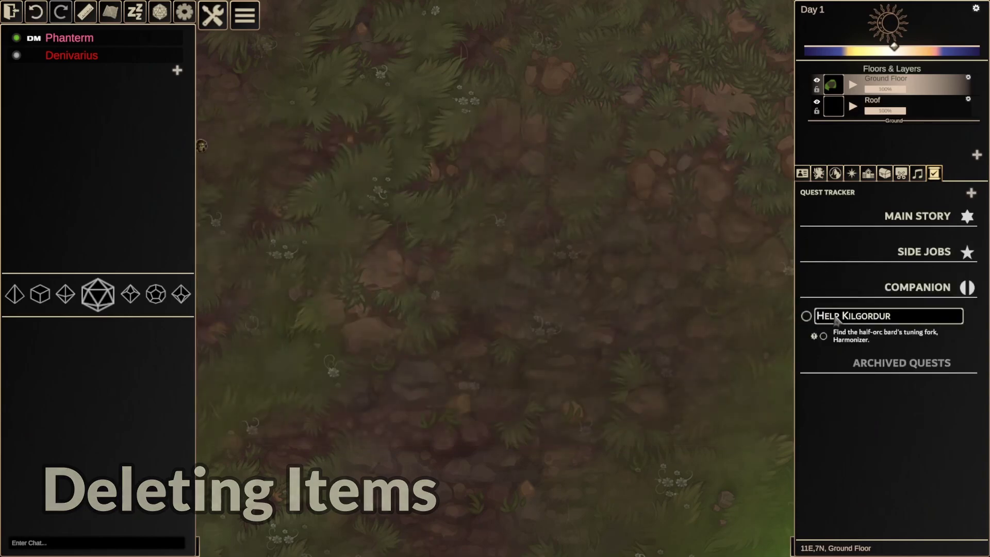
Add a 'Nevermind!' objective to Help Kilgordur and save the quest
{"action": "double_click", "coordinate": [854, 315]}
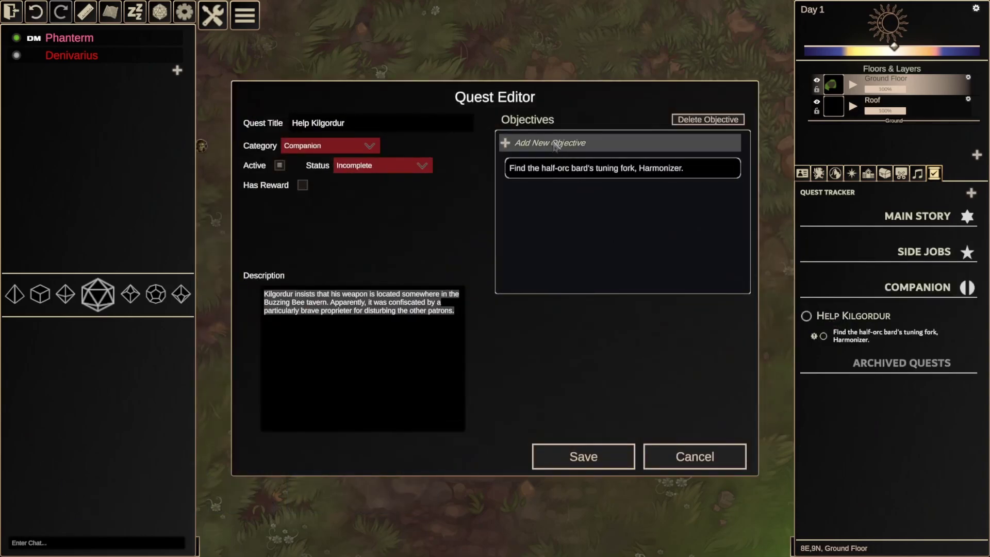
{"action": "left_click", "coordinate": [537, 143]}
{"action": "left_click", "coordinate": [536, 193]}
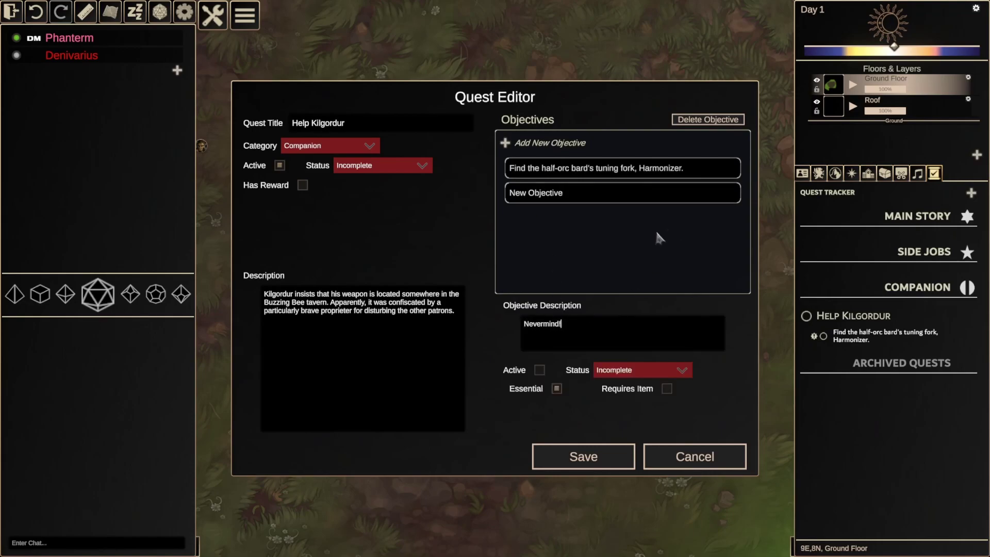
{"action": "left_click", "coordinate": [583, 457]}
Delete the Nevermind! objective from Help Kilgordur and save again
{"action": "double_click", "coordinate": [865, 354]}
{"action": "left_click", "coordinate": [676, 191]}
{"action": "left_click", "coordinate": [709, 119]}
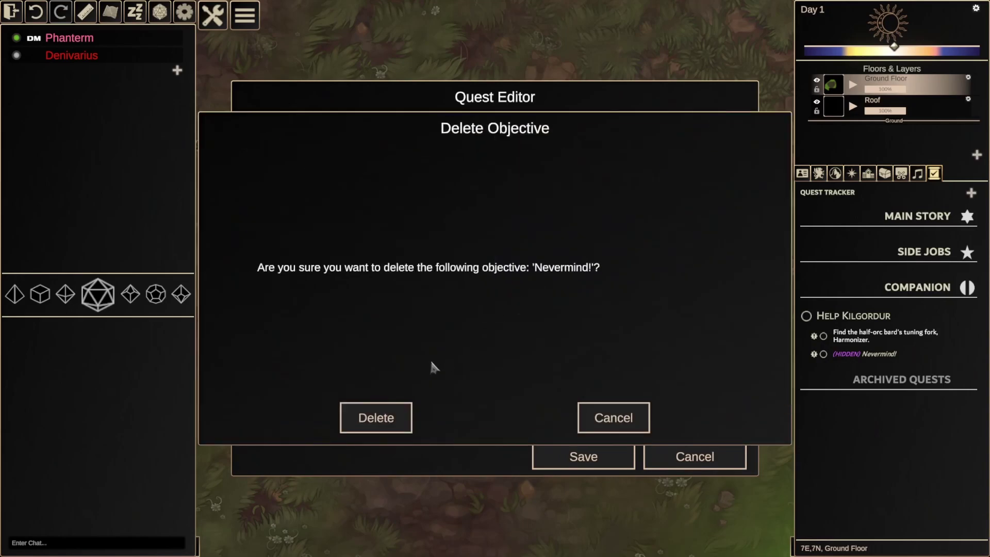
{"action": "left_click", "coordinate": [388, 416]}
{"action": "left_click", "coordinate": [588, 459]}
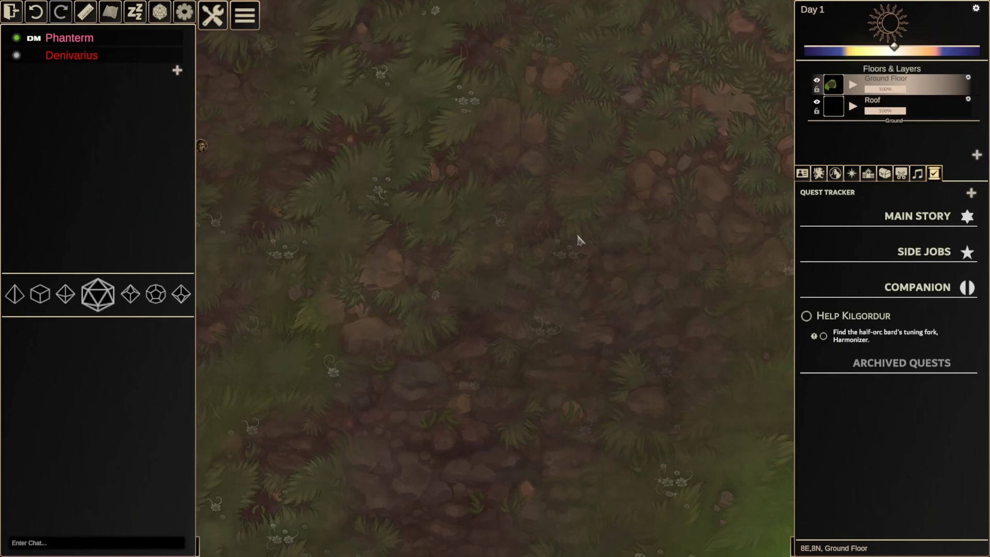
Undo the recent deletions to restore Frame the Mayor! and Protect the Farm Animals
{"action": "key", "text": "ctrl+z"}
{"action": "key", "text": "ctrl+y"}
{"action": "key", "text": "ctrl+z"}
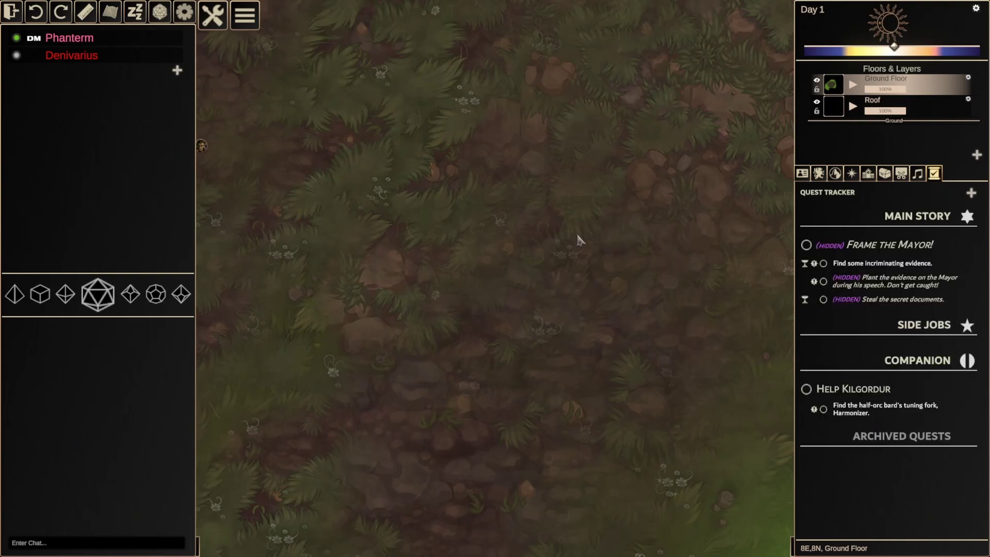
{"action": "key", "text": "ctrl+z"}
Delete Protect the Farm Animals and start a new quest titled 'Play DMHub on Friday at 8PM'
{"action": "right_click", "coordinate": [845, 354]}
{"action": "left_click", "coordinate": [856, 379]}
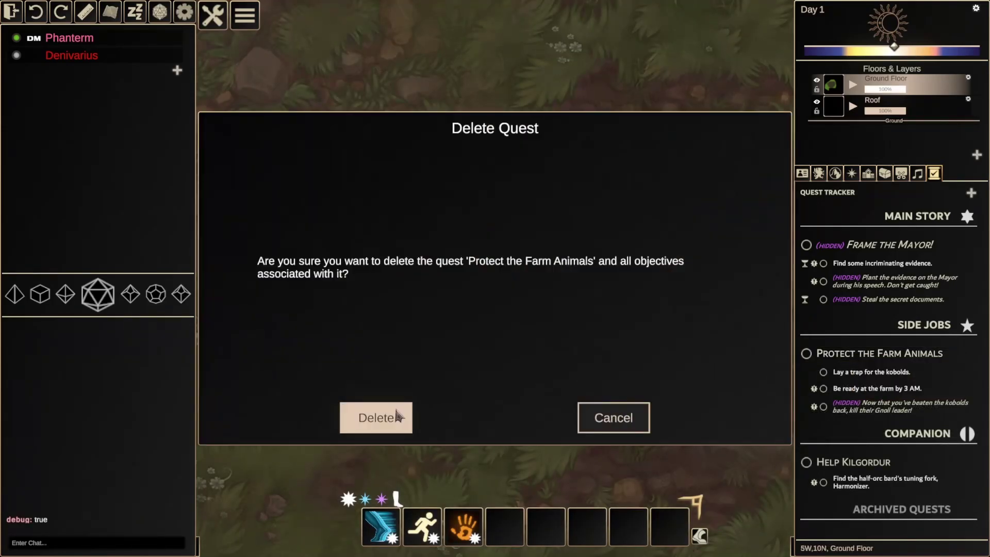
{"action": "left_click", "coordinate": [375, 417]}
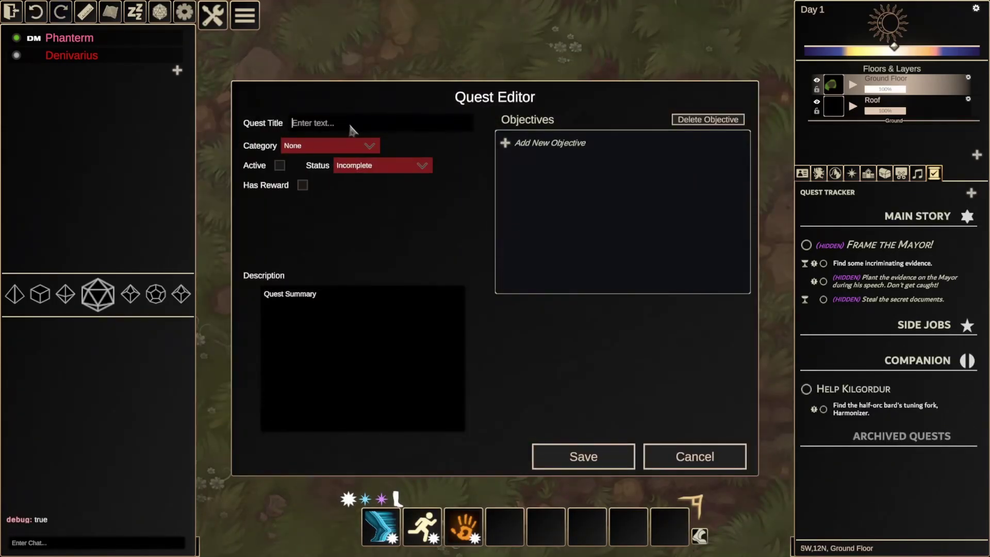
{"action": "left_click", "coordinate": [349, 122]}
{"action": "type", "text": "Play DMHub on Friday at 8PM"}
Add a 'Bring soda' objective to the new quest
{"action": "left_click", "coordinate": [578, 147]}
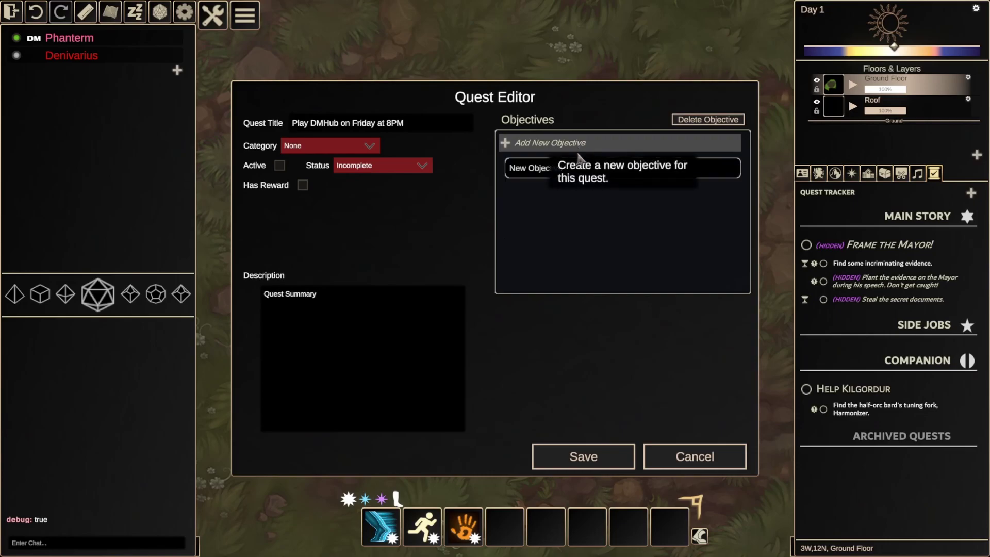
{"action": "left_click", "coordinate": [576, 321]}
{"action": "type", "text": "Bring soda"}
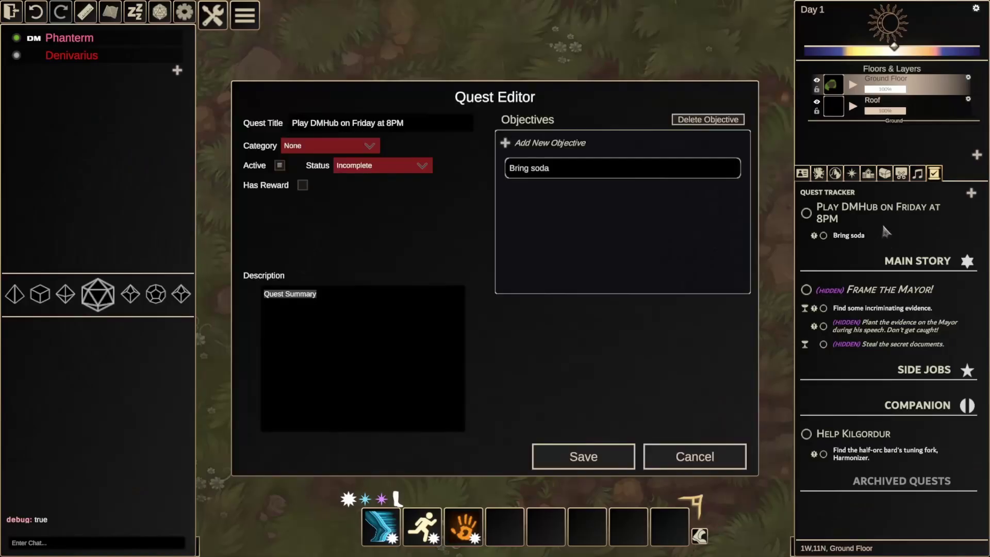
Make Bring soda require an item, filling in Orange Fanta with amount 1
{"action": "left_click", "coordinate": [622, 168]}
{"action": "left_click", "coordinate": [666, 388]}
{"action": "left_click", "coordinate": [588, 414]}
{"action": "type", "text": "1"}
{"action": "left_click", "coordinate": [696, 414]}
{"action": "type", "text": "Orange Fanta"}
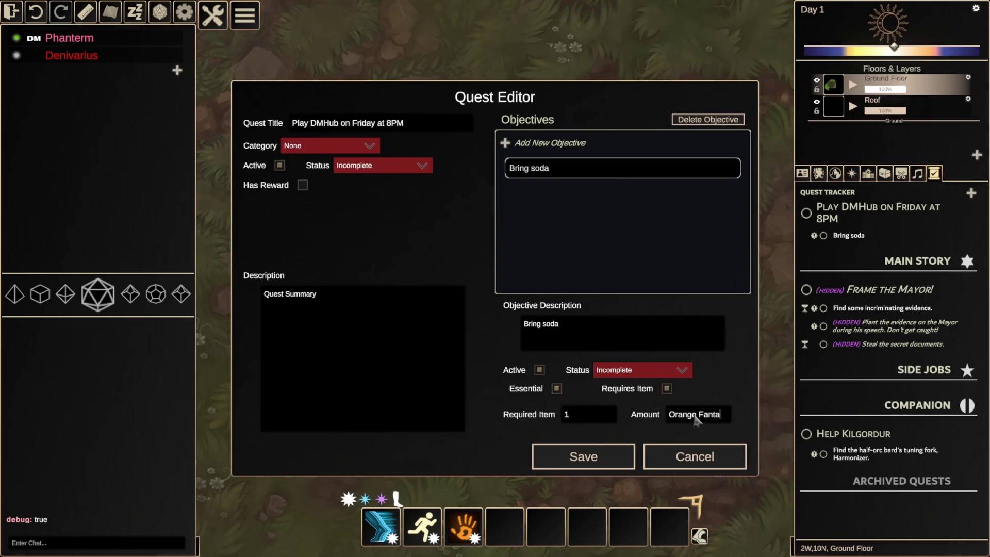